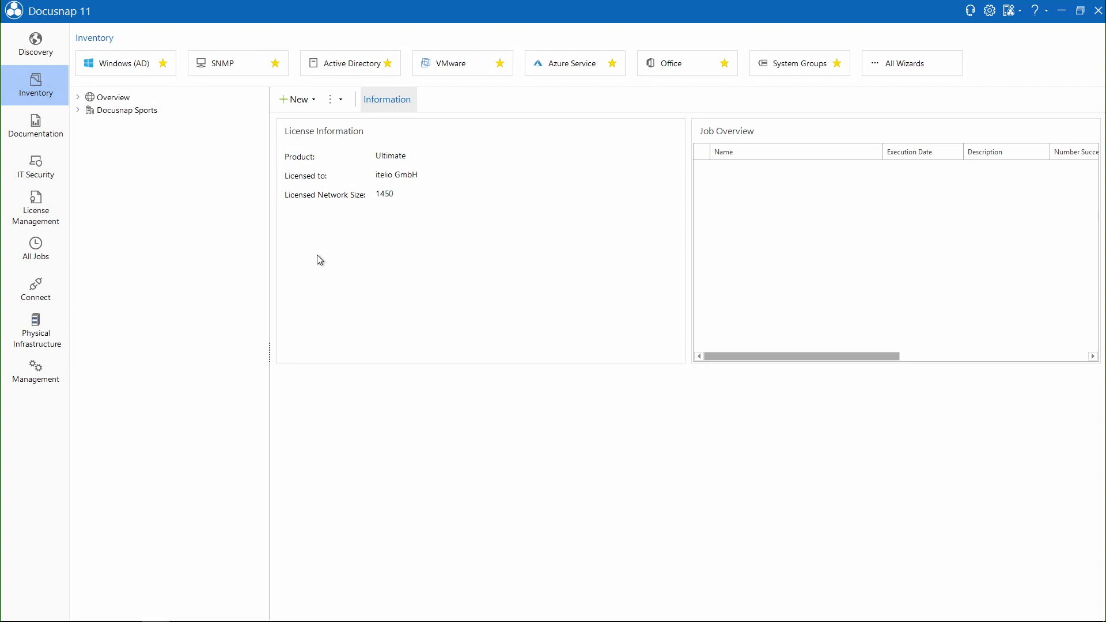
# Step: List all software of Docusnap Sports by product name in License Management
pyautogui.click(40, 206)
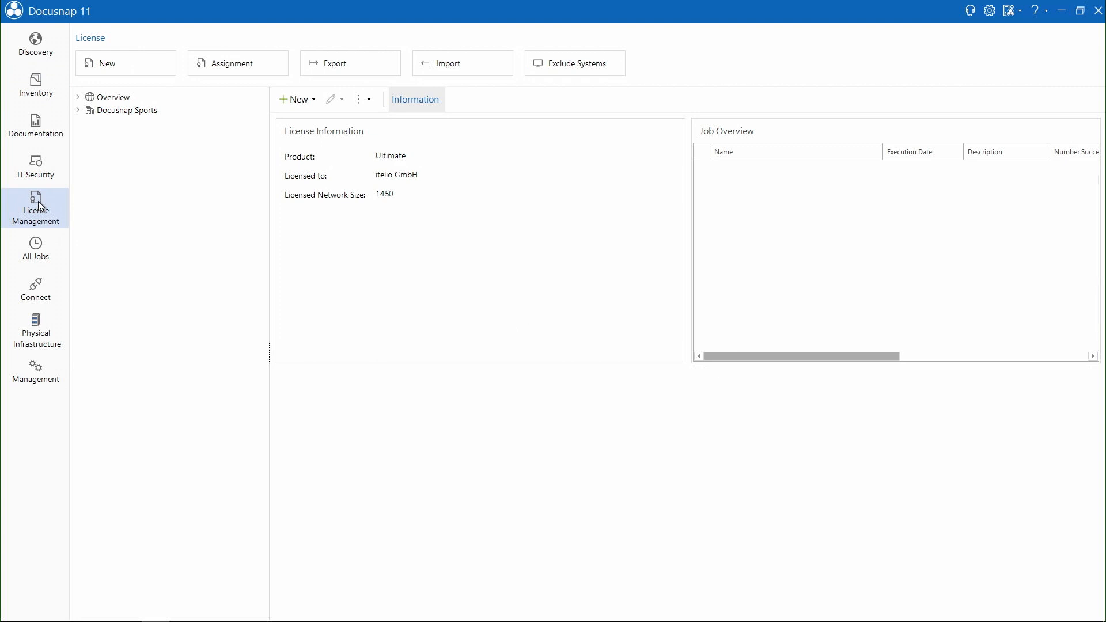
pyautogui.click(79, 110)
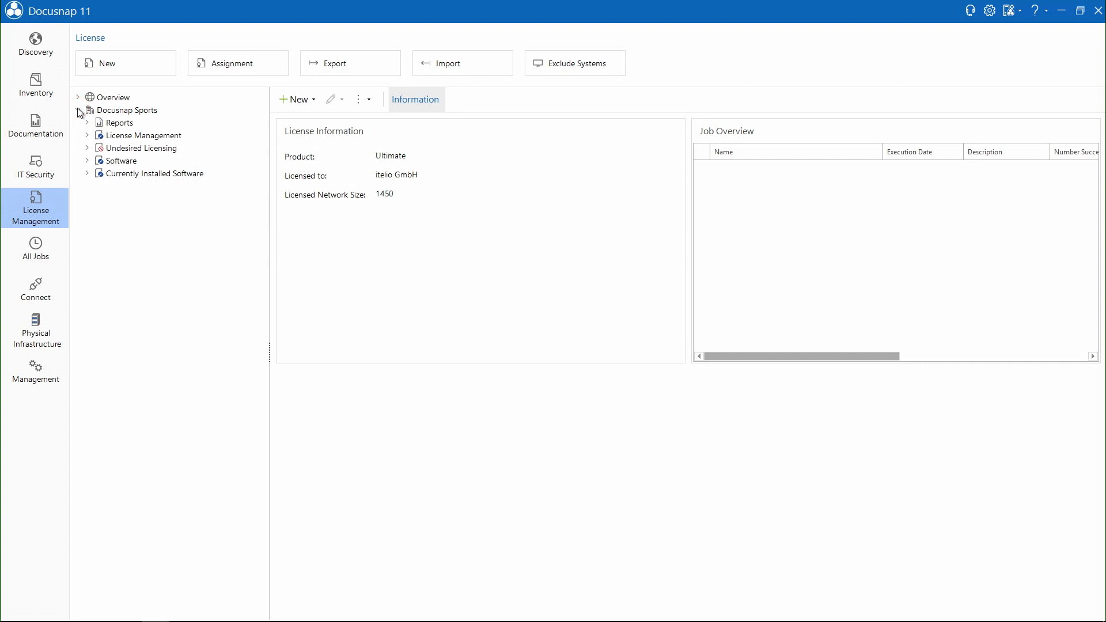
pyautogui.click(87, 161)
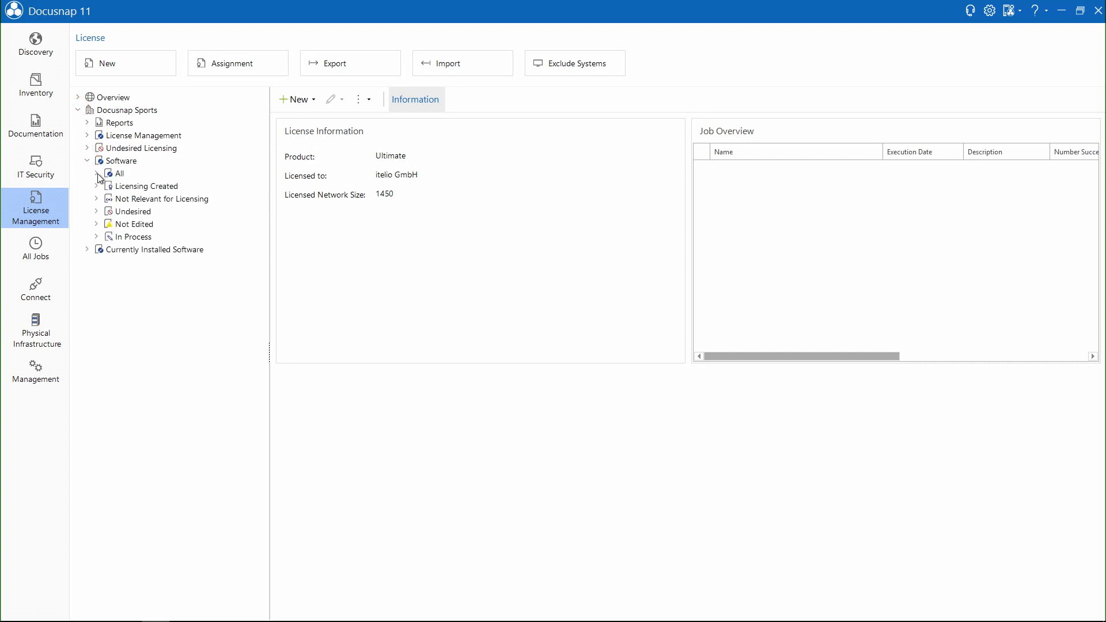
pyautogui.click(97, 174)
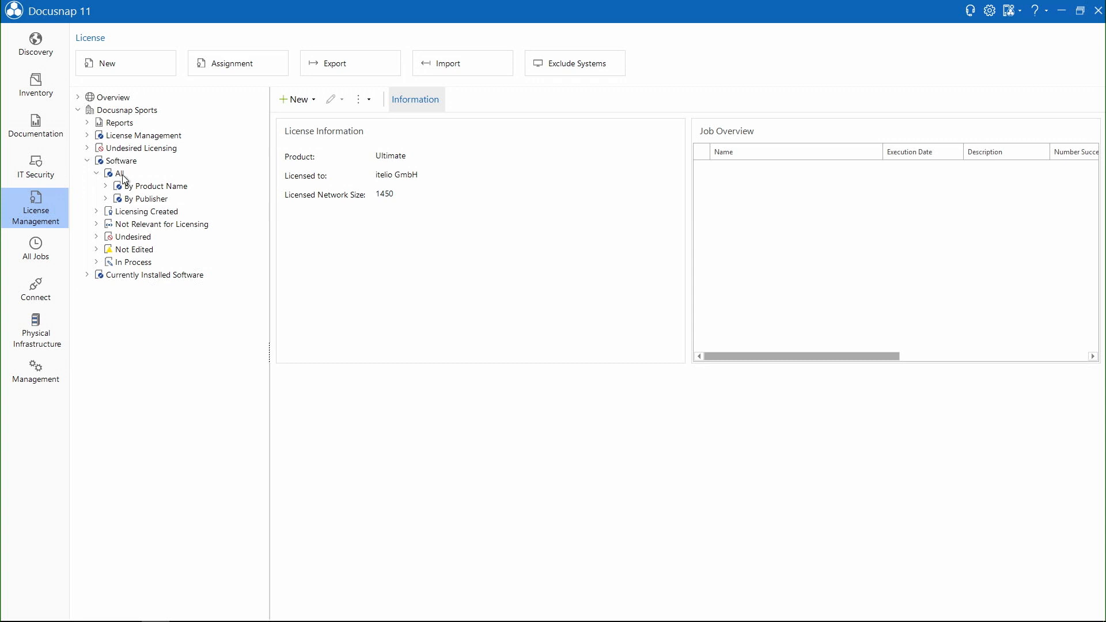
pyautogui.click(154, 187)
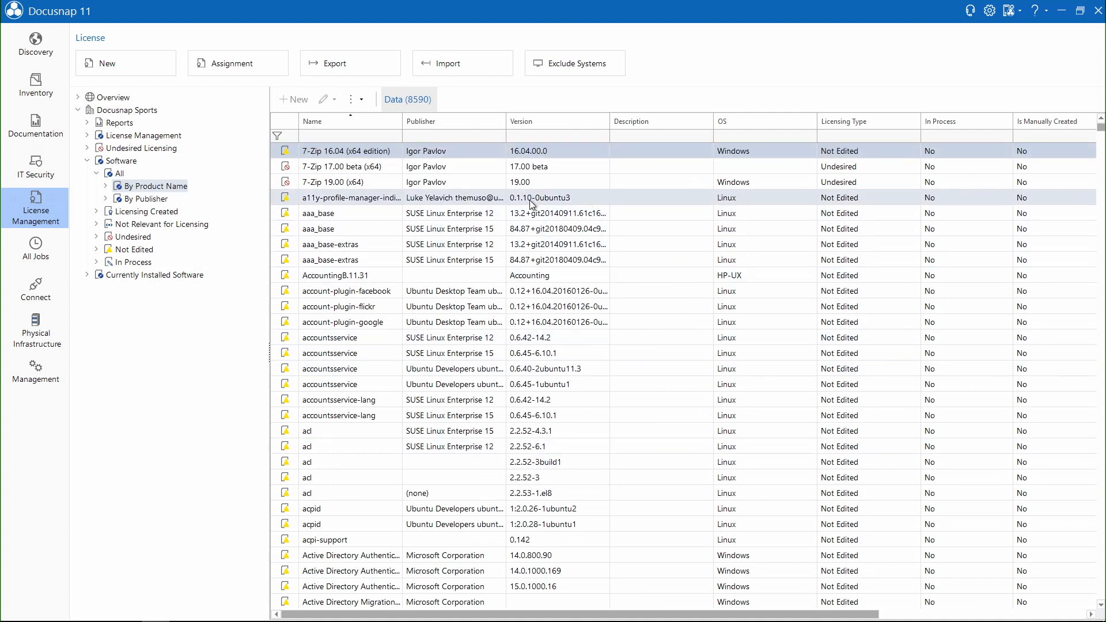
# Step: View the properties of AccountingB.11.31 in the licensing-relevant software assignment, then close it without changes
pyautogui.click(233, 63)
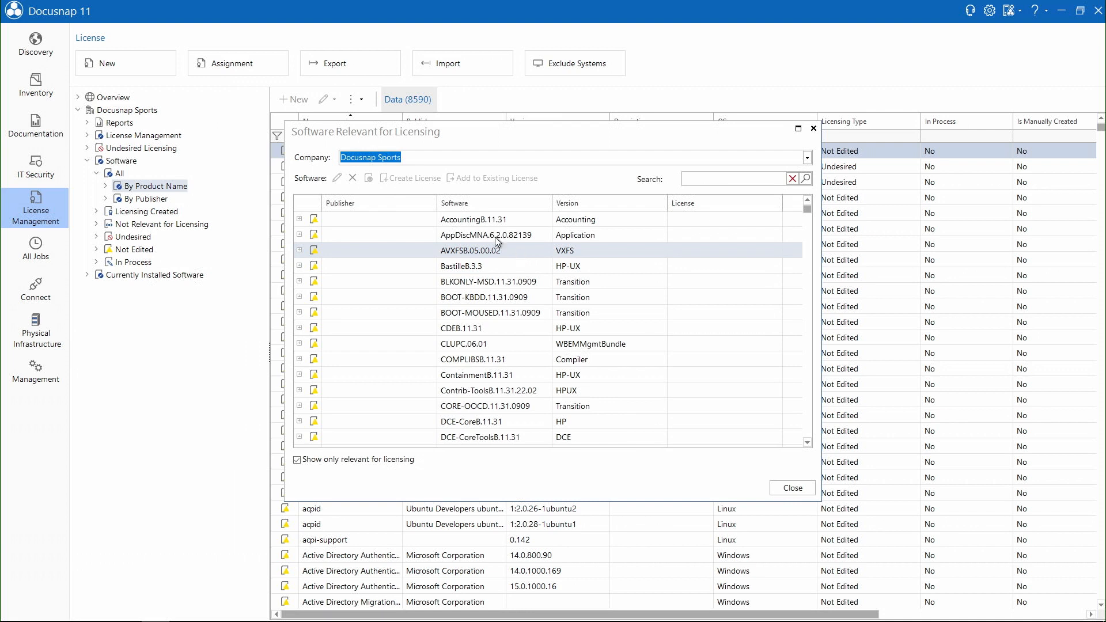
pyautogui.click(453, 221)
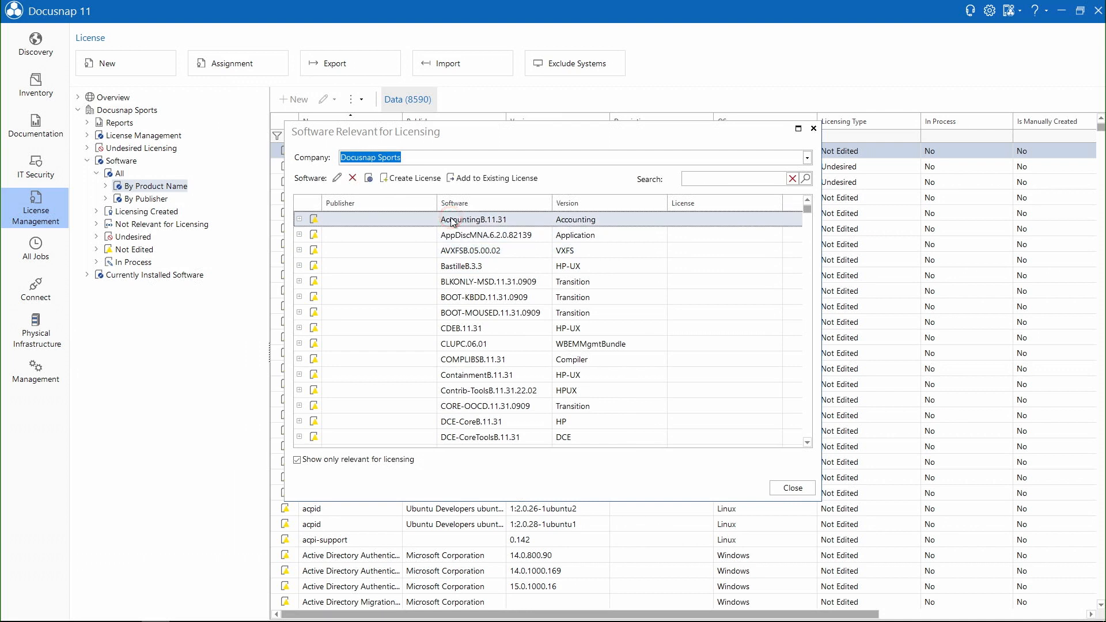
pyautogui.click(337, 180)
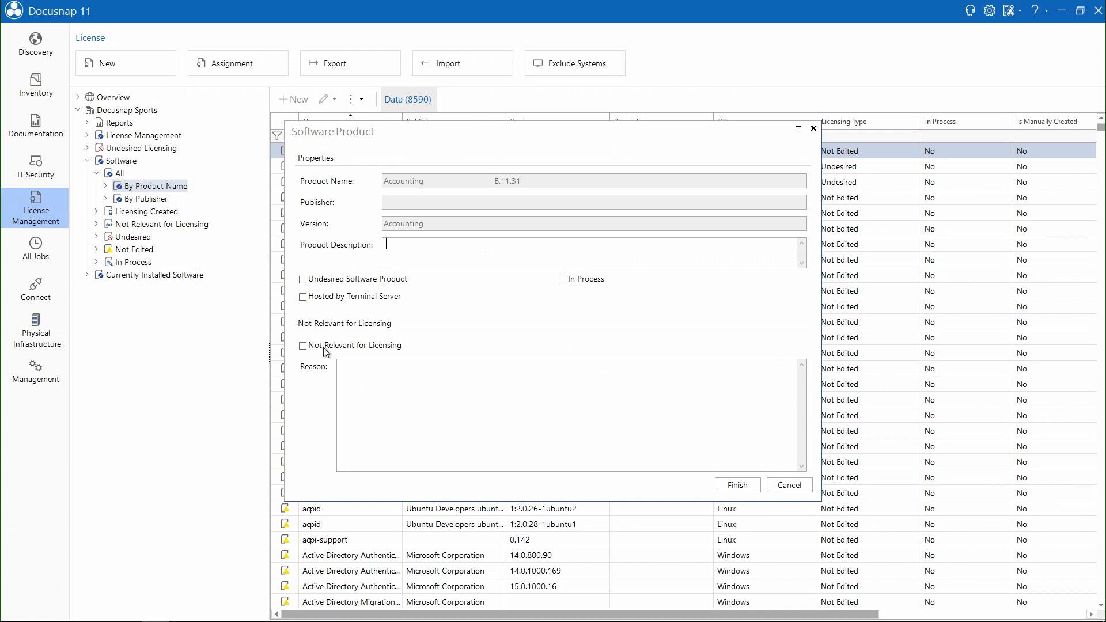
pyautogui.click(787, 484)
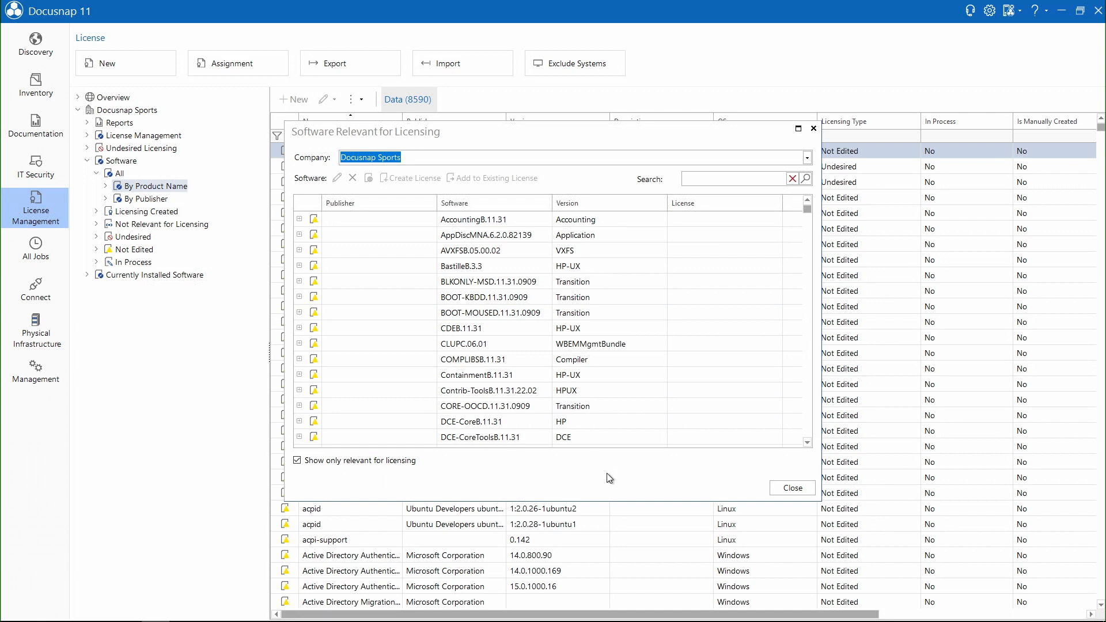
pyautogui.click(793, 488)
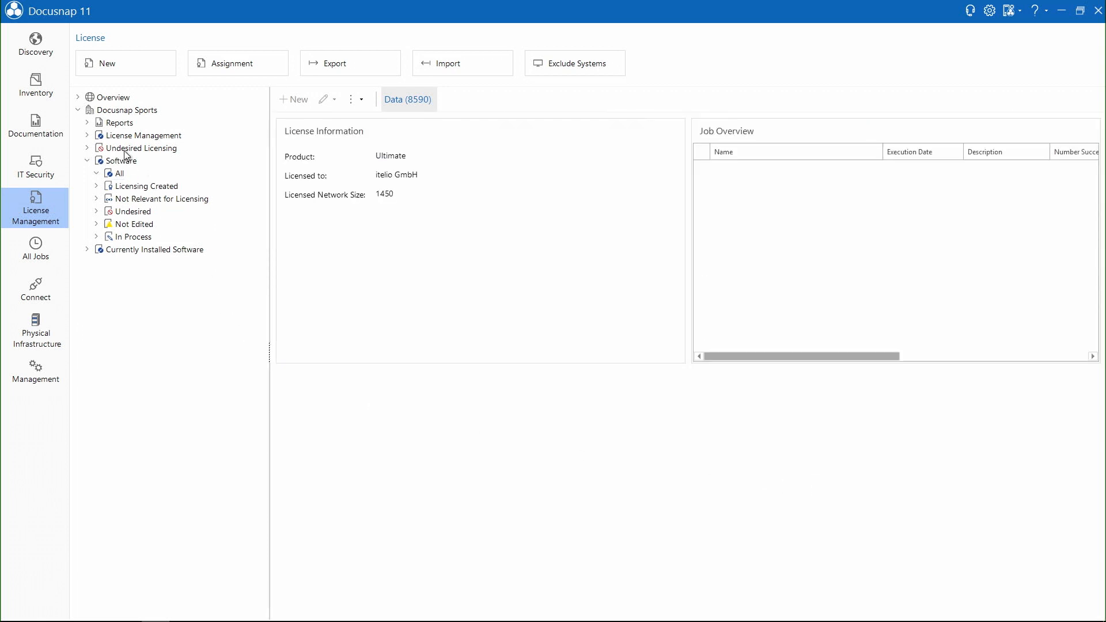
# Step: Open Microsoft Windows Server 2019 from the Microsoft OS - Server license group for editing
pyautogui.click(88, 136)
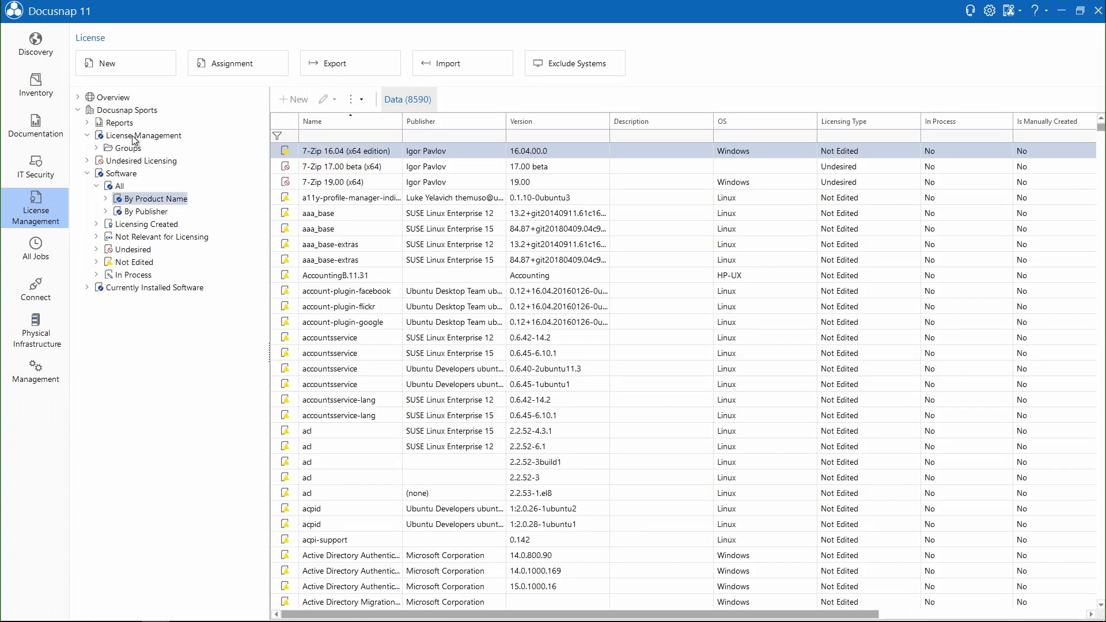
pyautogui.click(96, 148)
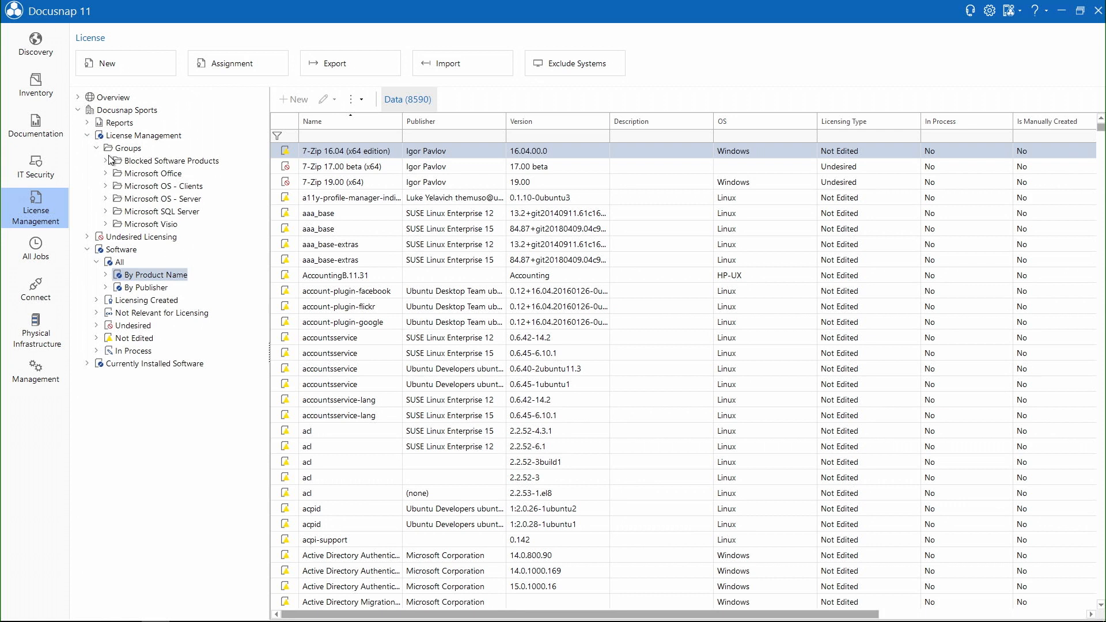
pyautogui.click(105, 199)
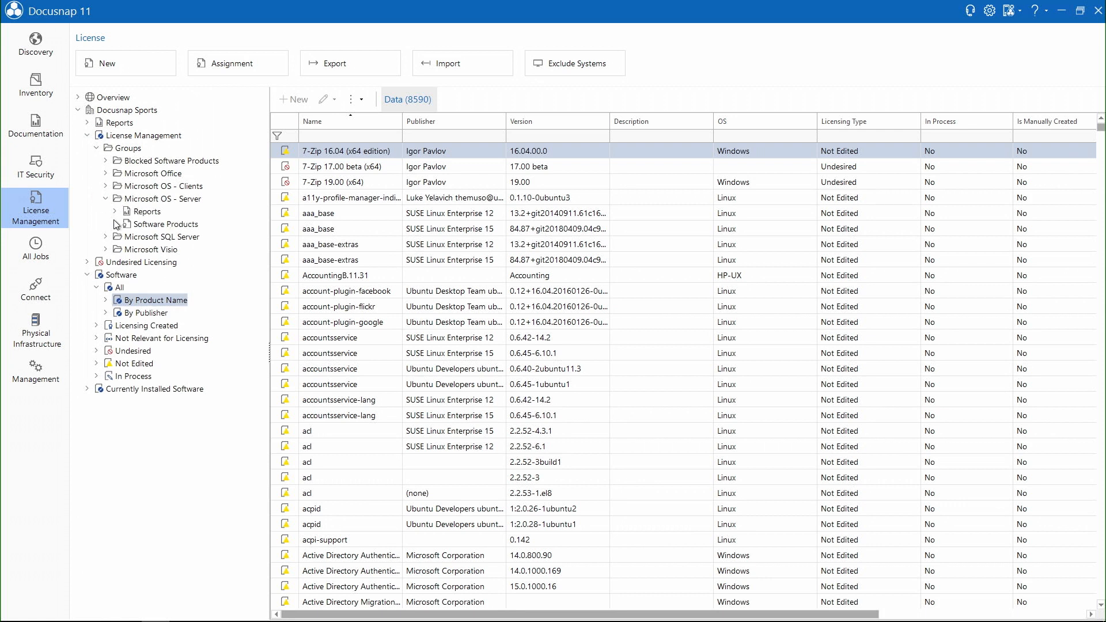
pyautogui.click(115, 224)
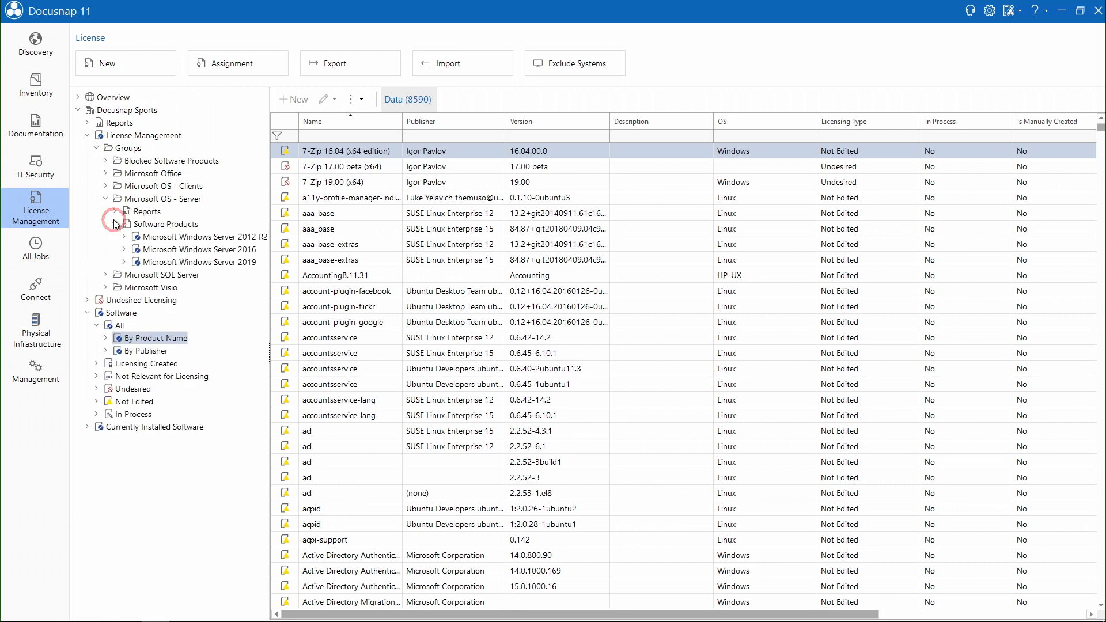
pyautogui.click(178, 262)
pyautogui.click(332, 99)
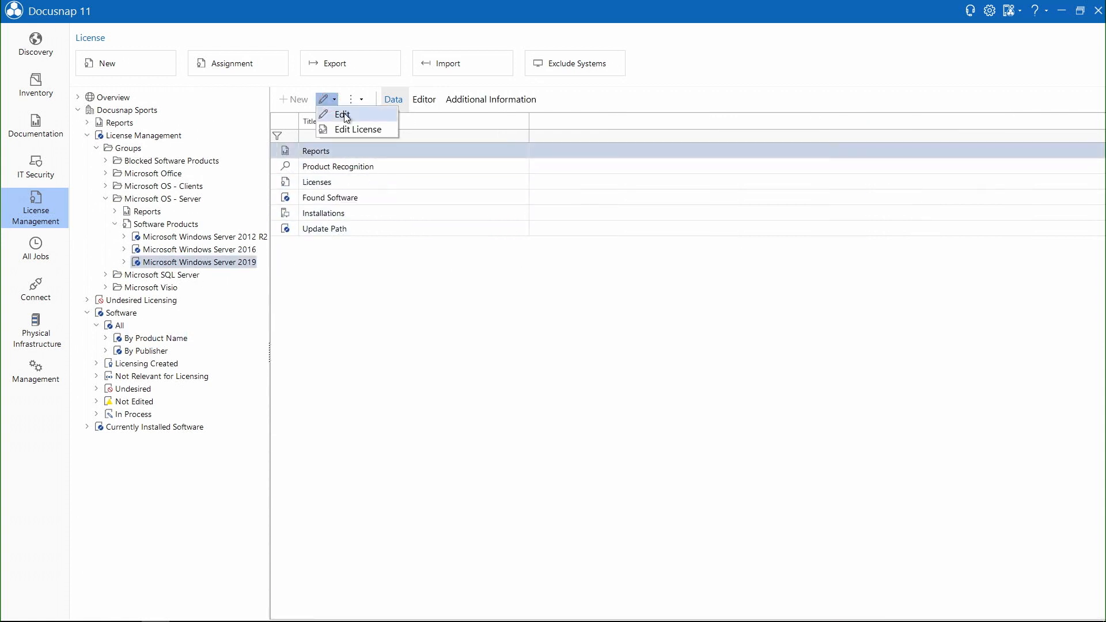
pyautogui.click(344, 115)
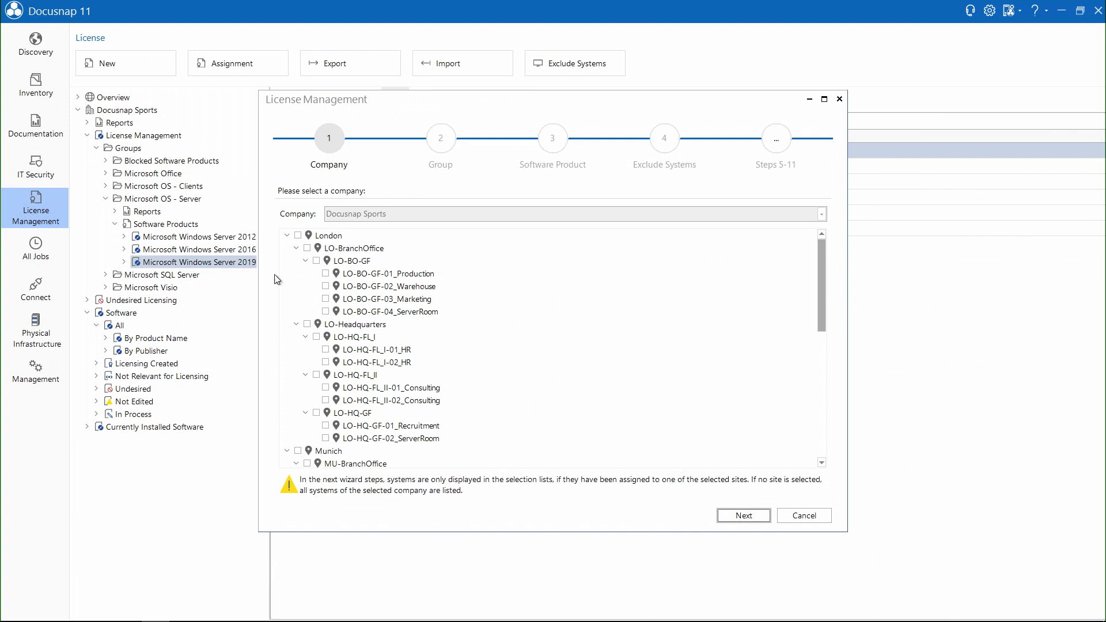
# Step: Keep the company, the Microsoft OS - Server group and the software product properties, and continue to the system exclusions
pyautogui.click(743, 516)
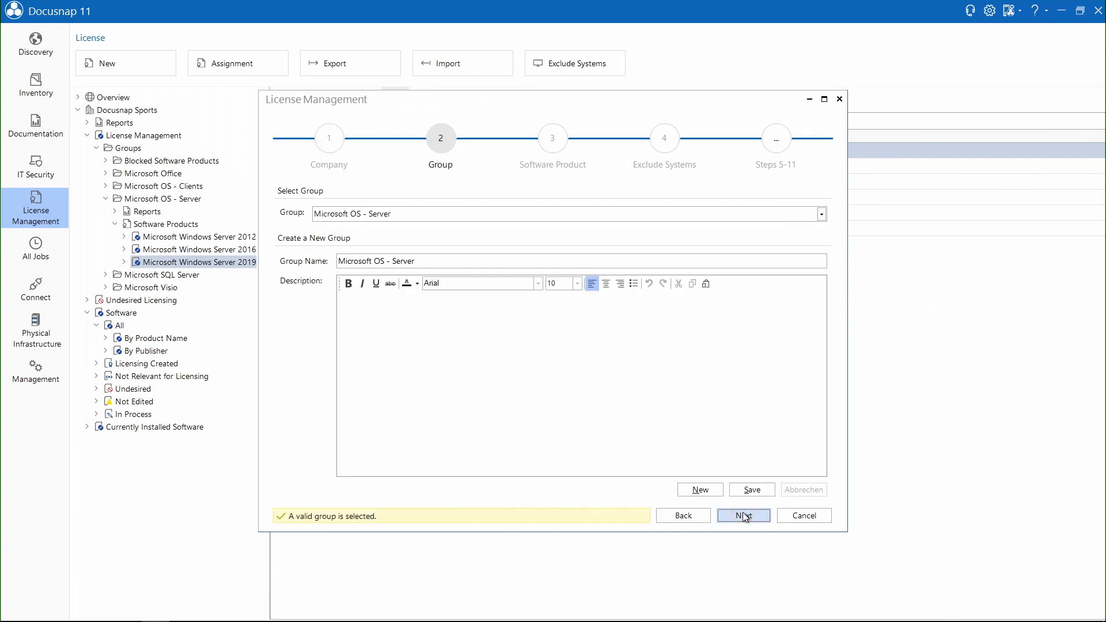
pyautogui.click(573, 213)
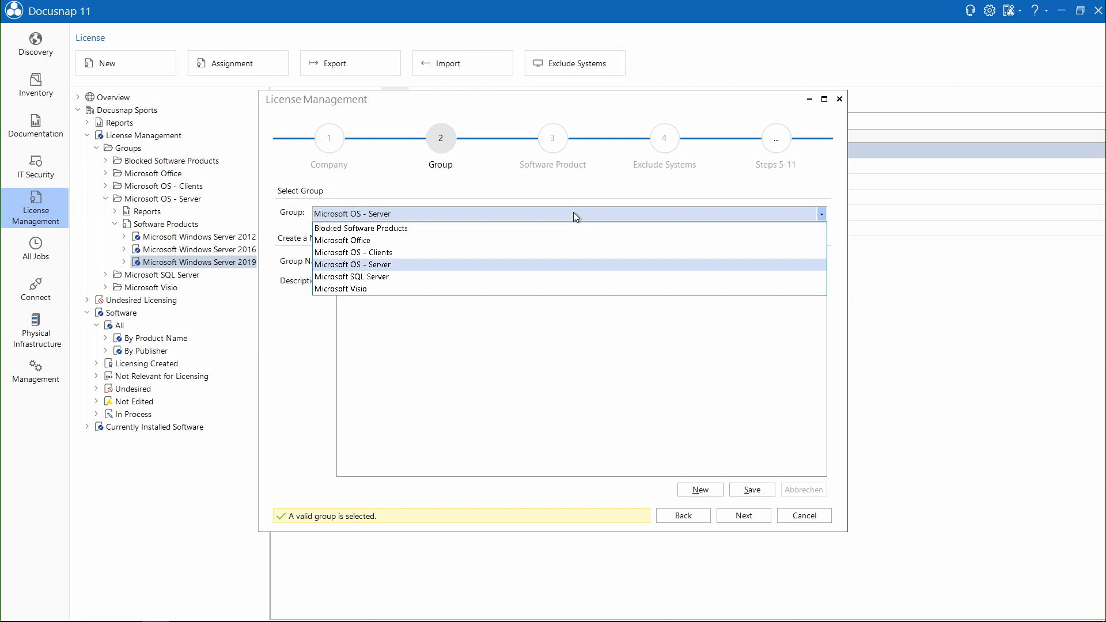
pyautogui.click(751, 516)
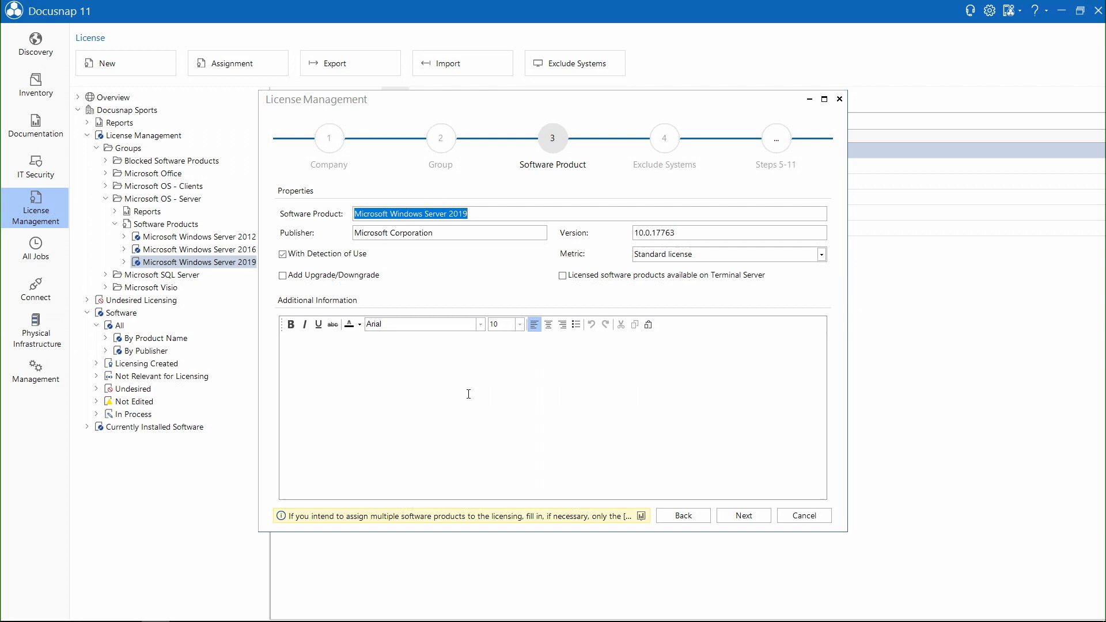
pyautogui.click(746, 515)
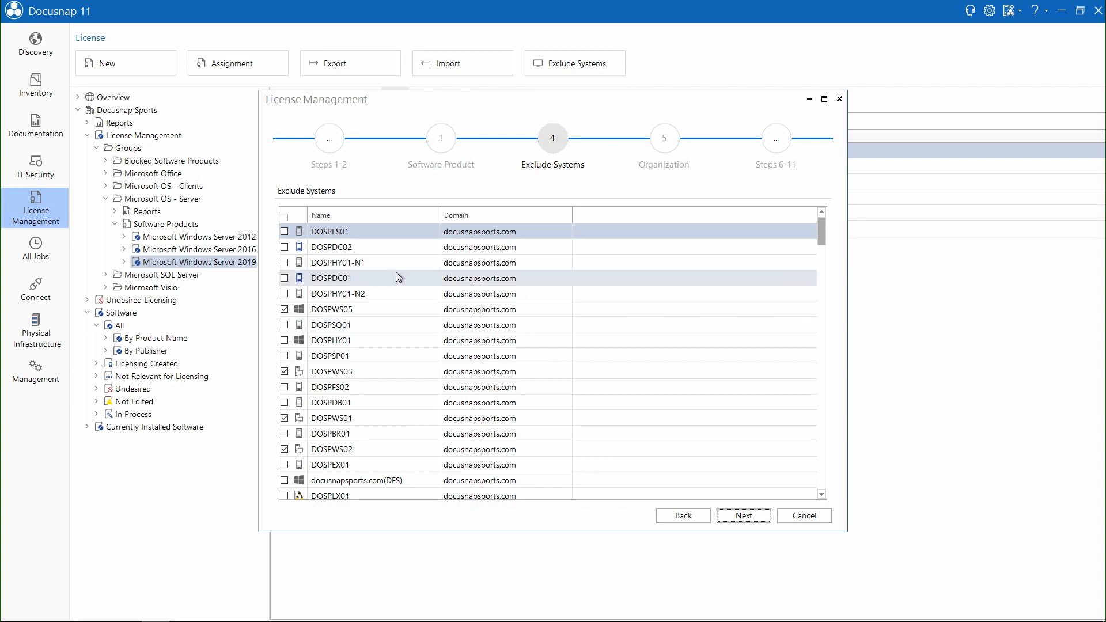
# Step: Enable the filter on the excluded systems, filter the names by *ws*, and continue to the organization details
pyautogui.rightClick(376, 236)
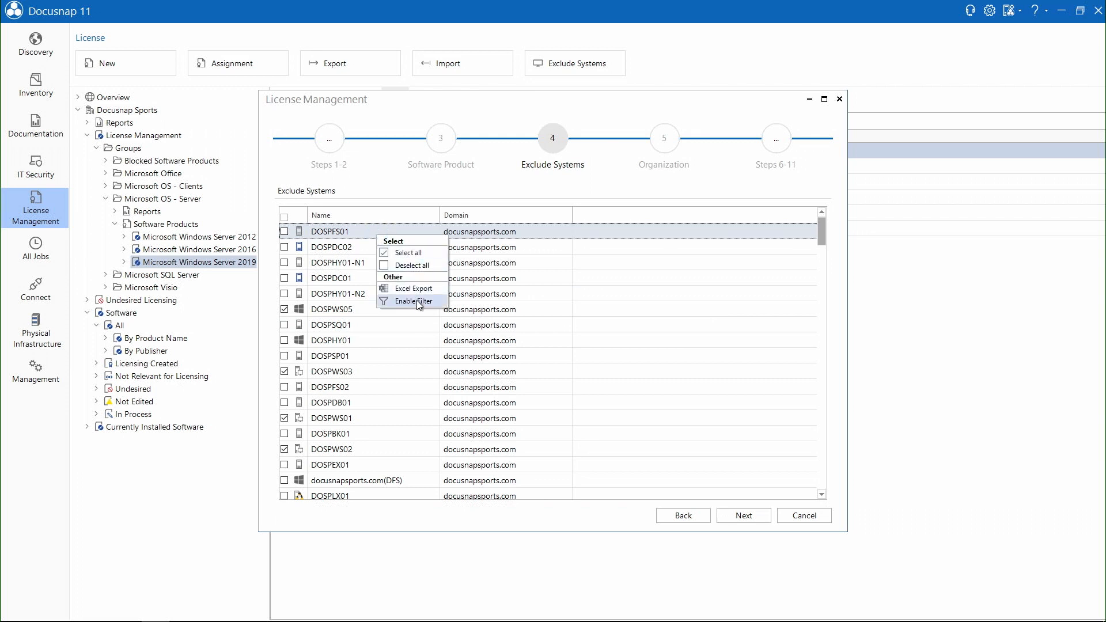
pyautogui.click(417, 299)
pyautogui.click(386, 230)
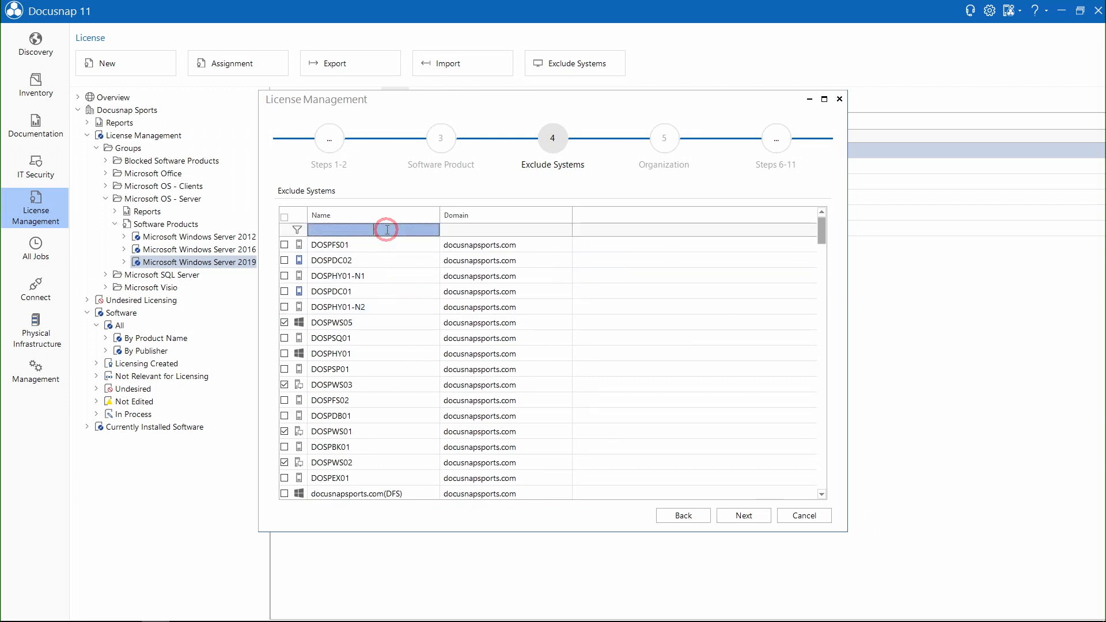
pyautogui.write('*ws*')
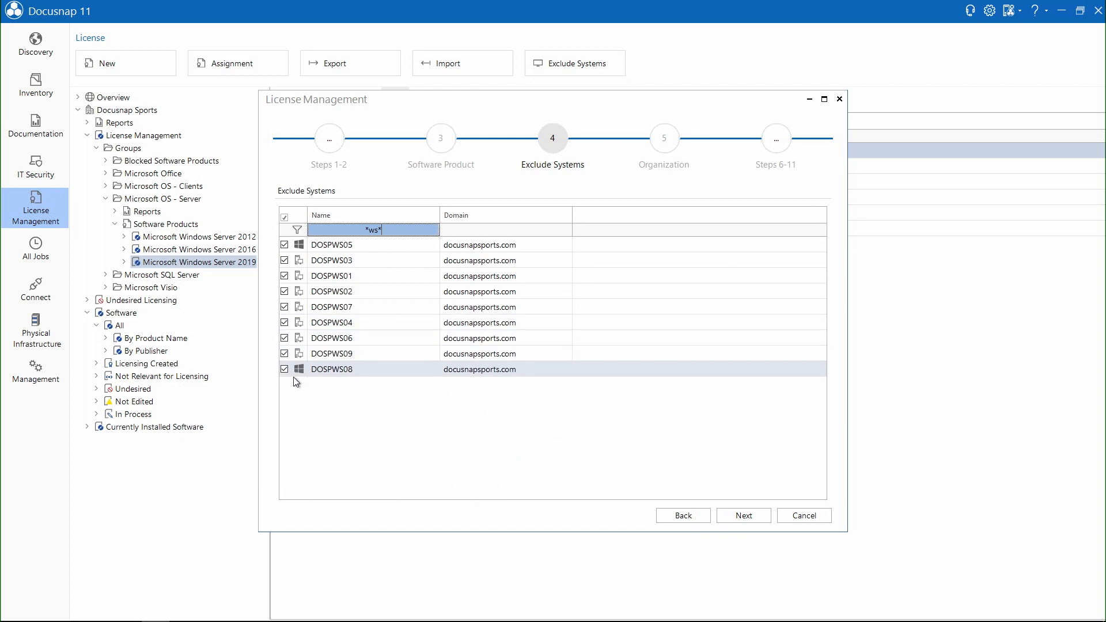
pyautogui.click(747, 515)
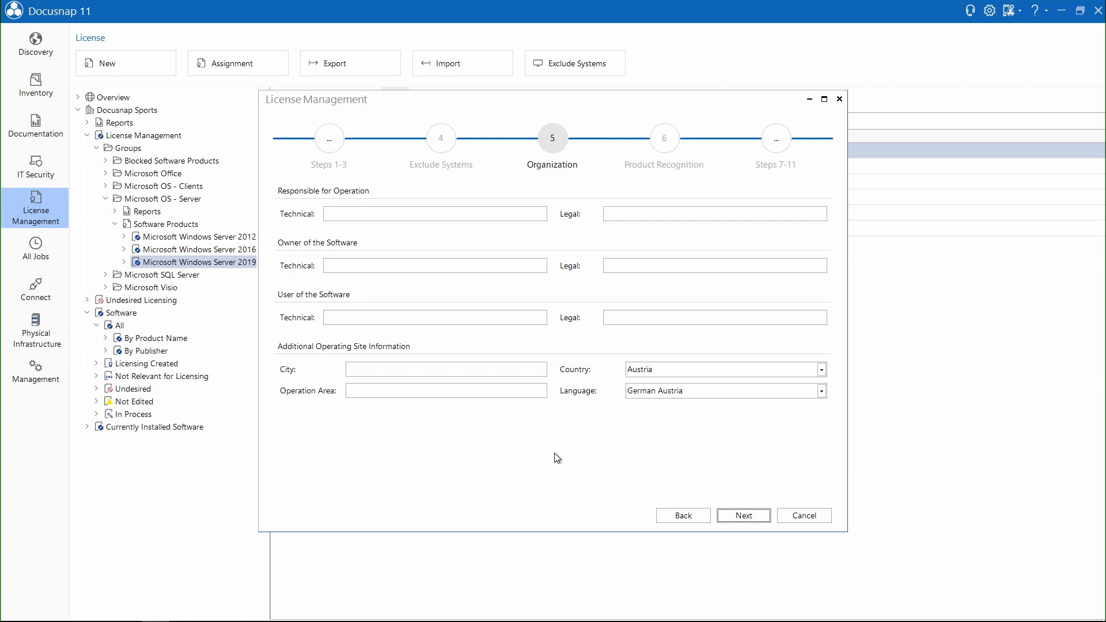
# Step: Continue to product recognition, open its Software List filter, and show the assigned product's full name and version
pyautogui.click(745, 516)
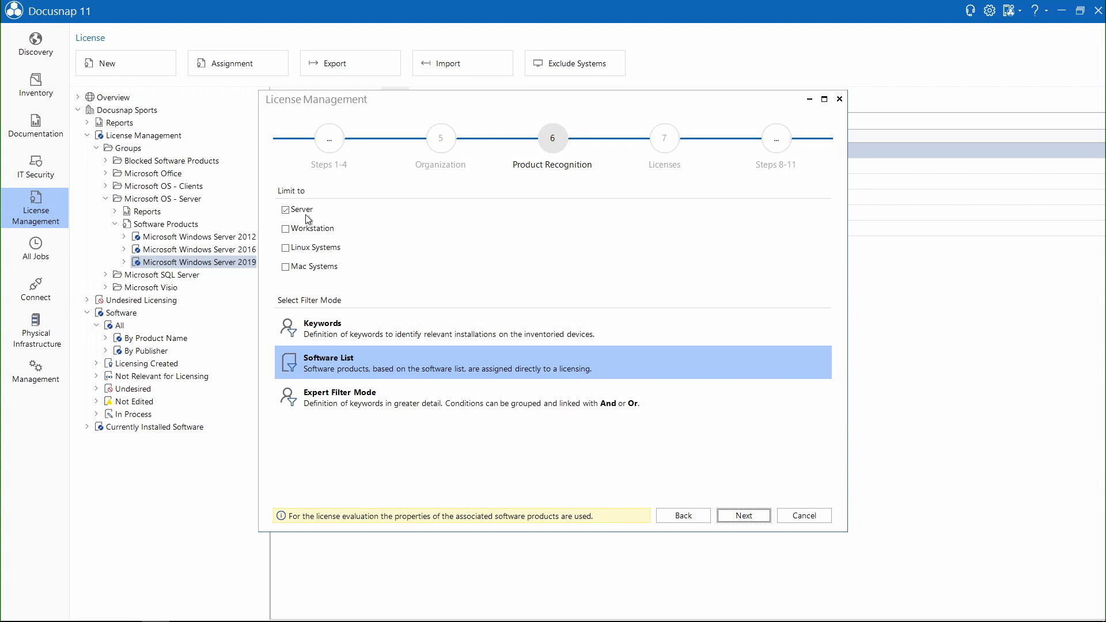
pyautogui.doubleClick(371, 359)
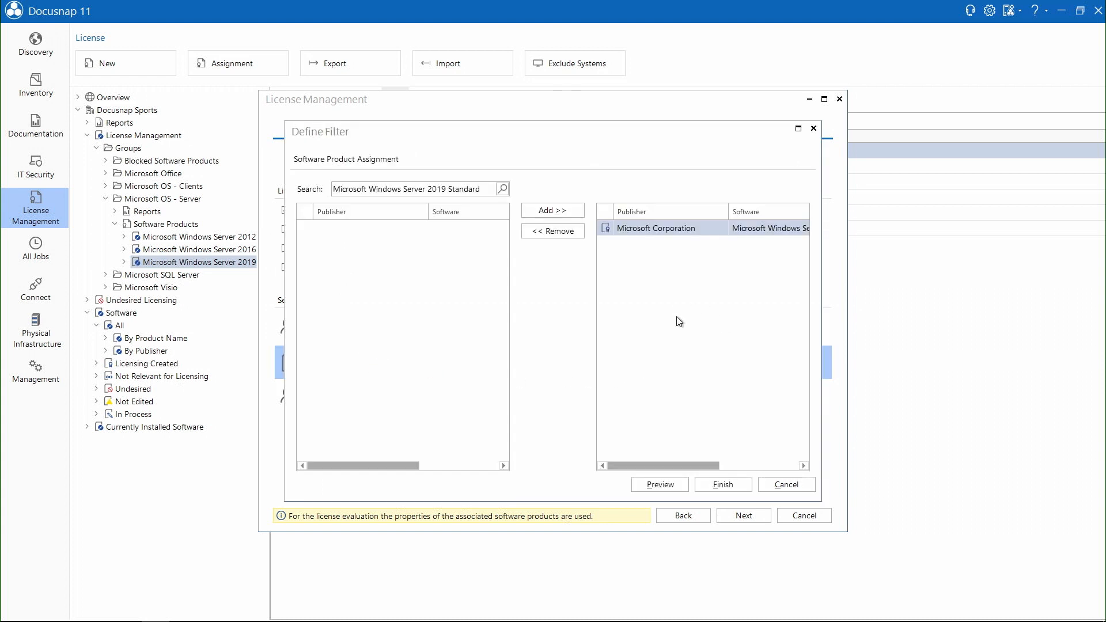
pyautogui.moveTo(715, 467); pyautogui.dragTo(771, 469)
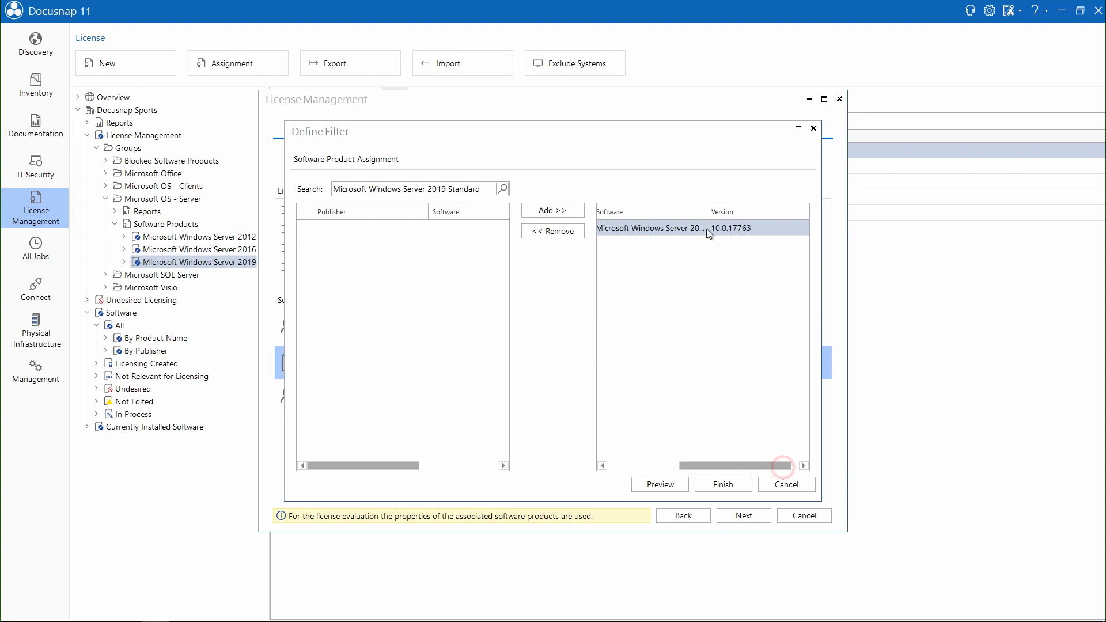
pyautogui.moveTo(707, 211); pyautogui.dragTo(751, 209)
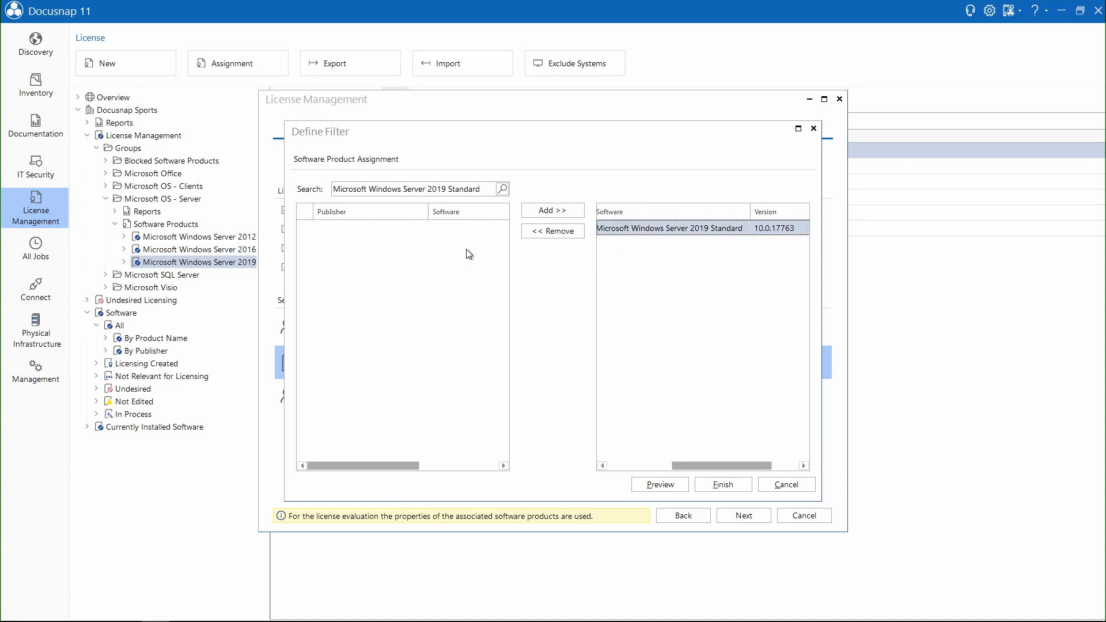
# Step: Search the software products for Microsoft Windows Server 2016 Standard, select the first match, and close the filter definition without saving
pyautogui.click(447, 189)
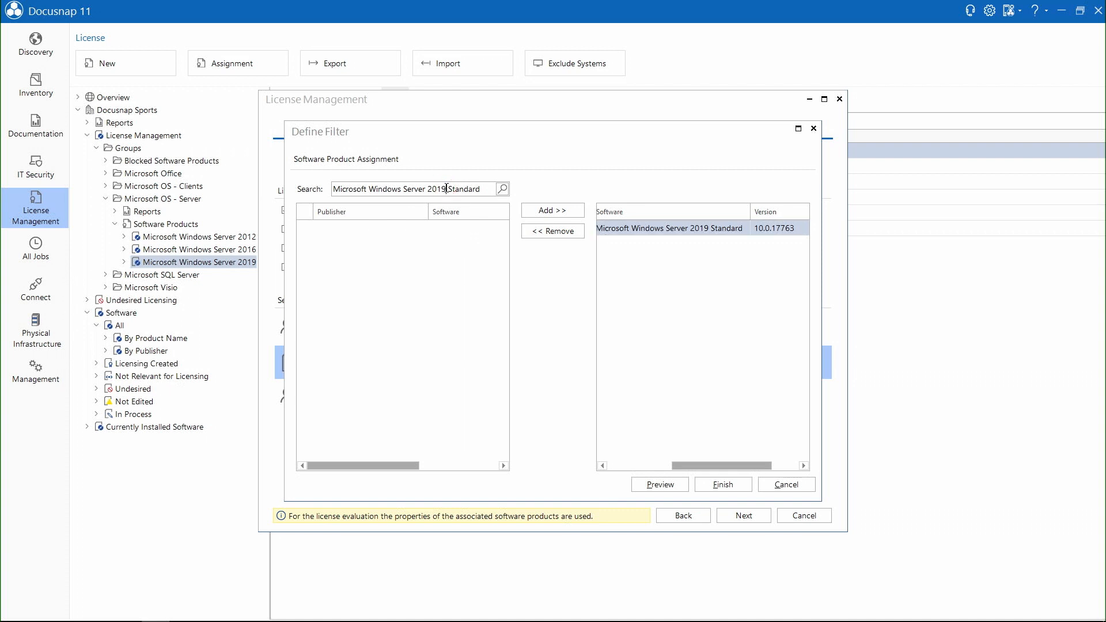
pyautogui.press('BackSpace')
pyautogui.write('6')
pyautogui.click(502, 189)
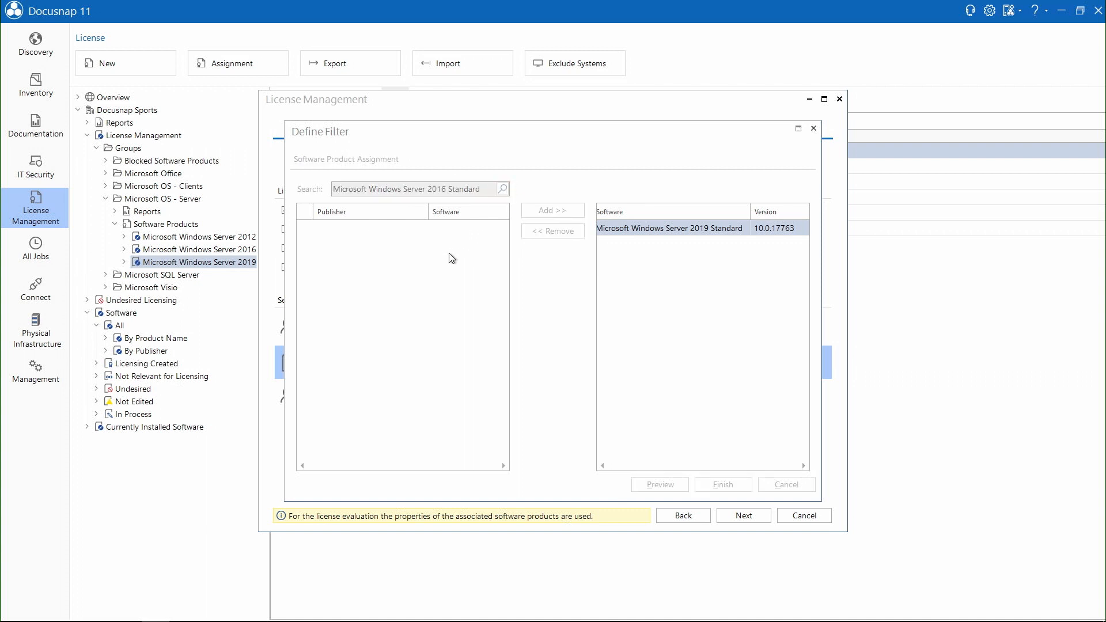
pyautogui.moveTo(430, 211); pyautogui.dragTo(456, 210)
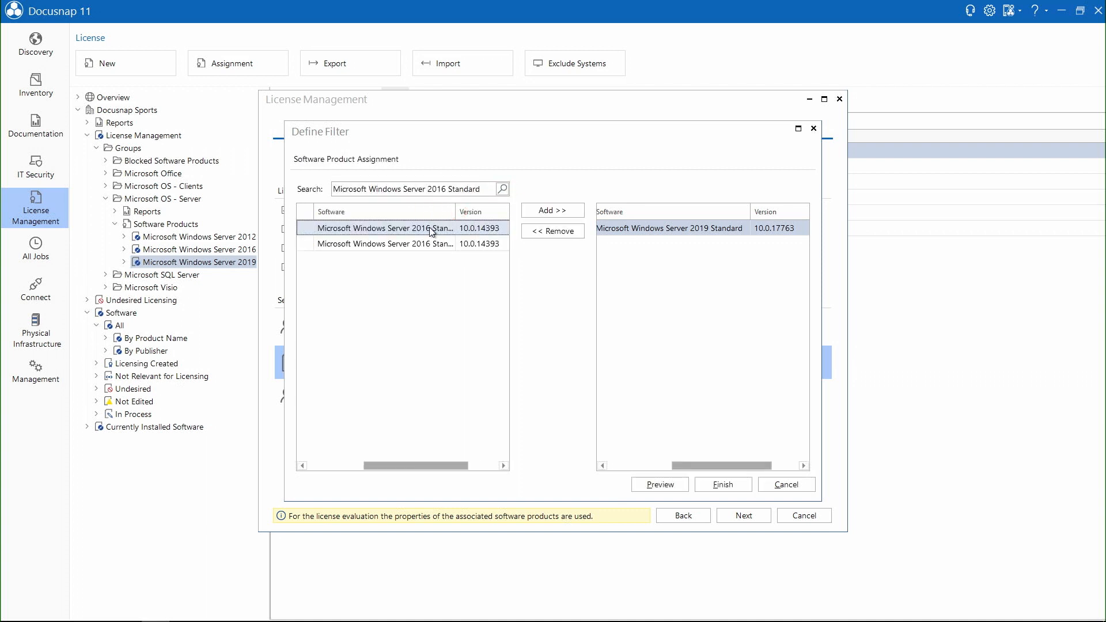
pyautogui.click(431, 230)
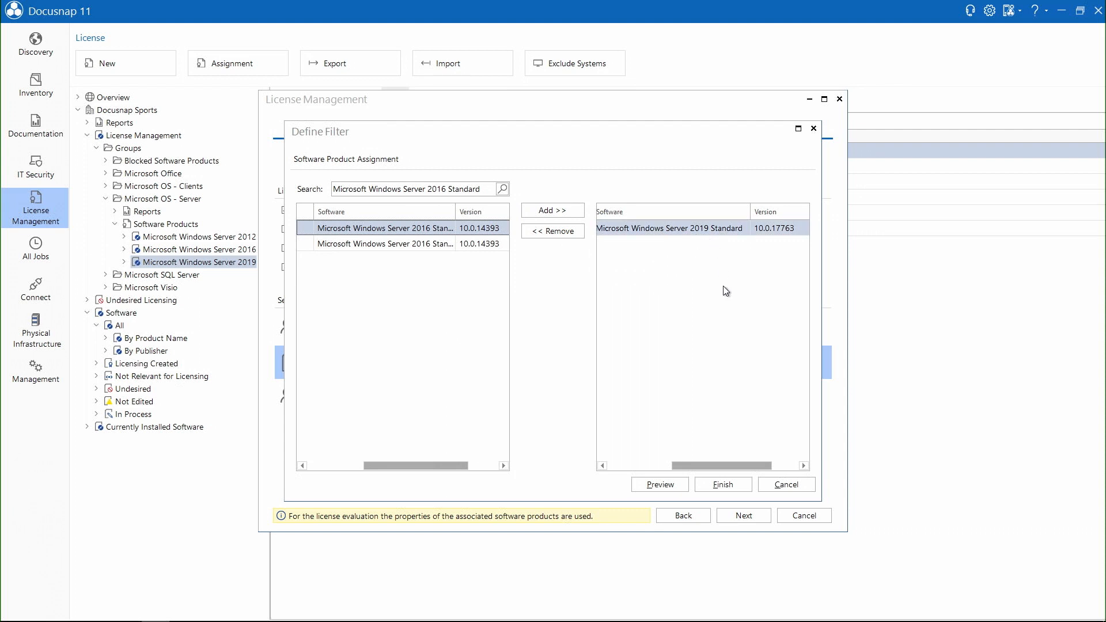
pyautogui.click(779, 485)
# Step: Accept the product recognition, registered licenses and license usage as they are, and continue to the licensing summary
pyautogui.click(755, 516)
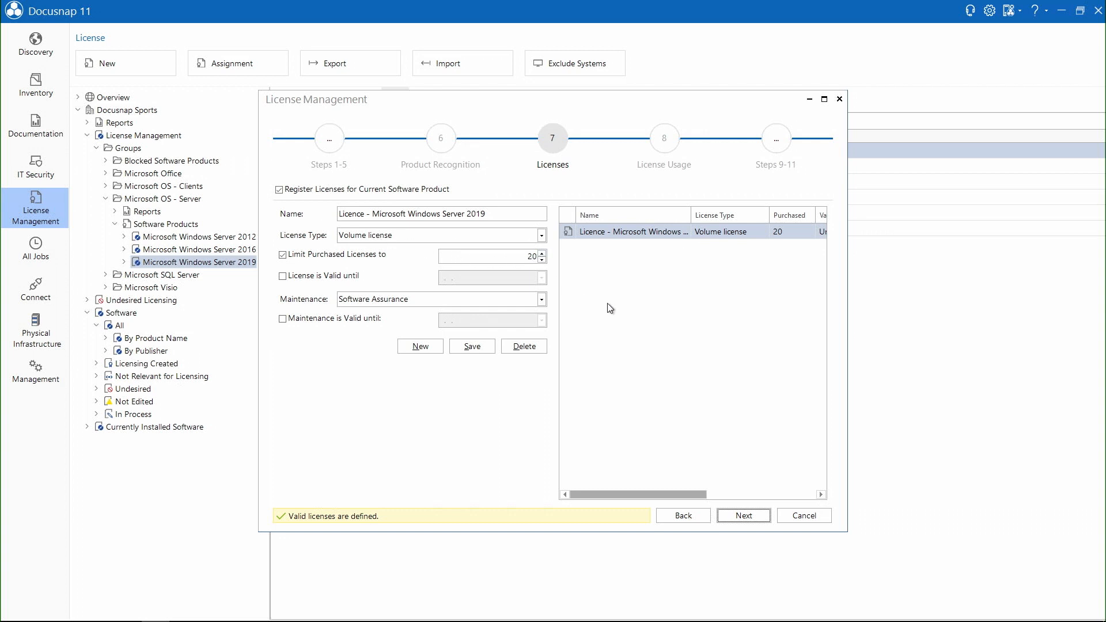
pyautogui.click(754, 520)
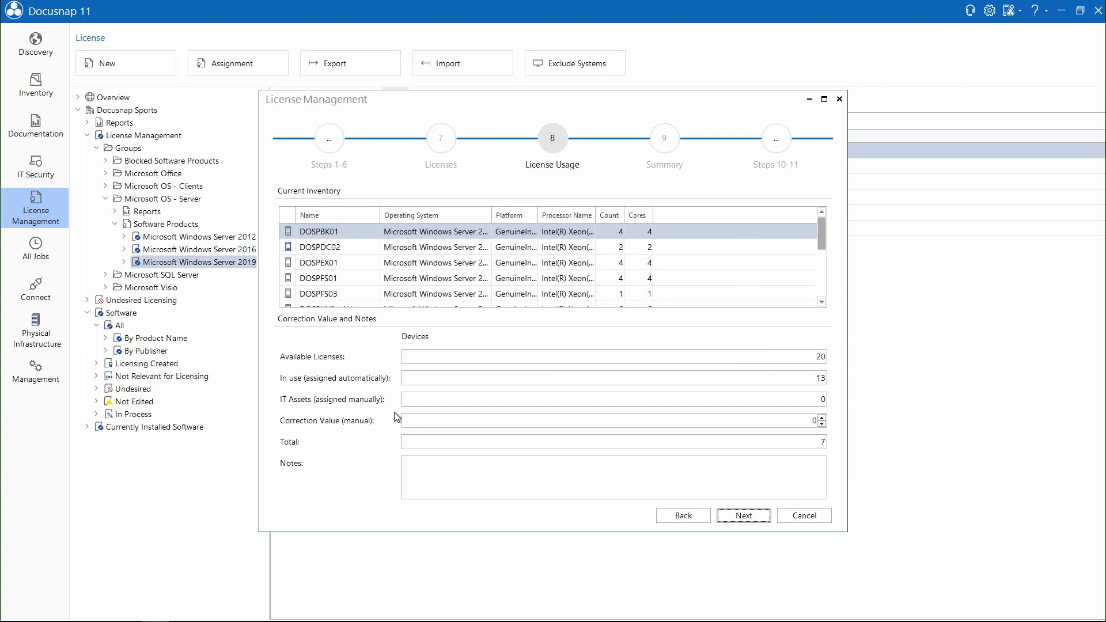
pyautogui.click(740, 515)
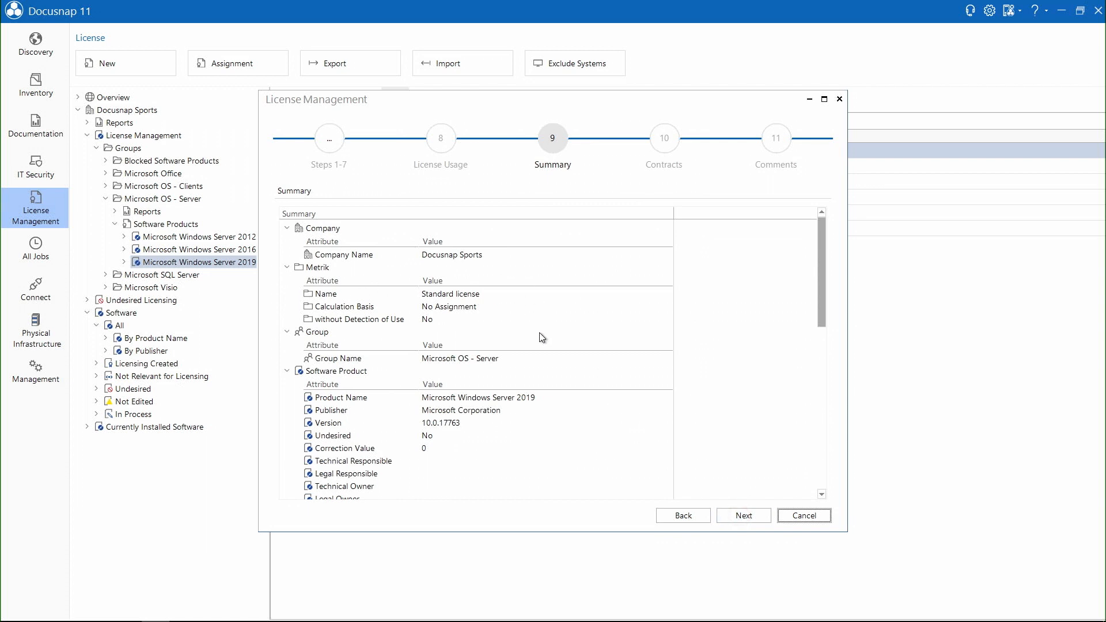
# Step: Accept the licensing summary, leave the contracts as they are, and continue to the comments
pyautogui.click(756, 516)
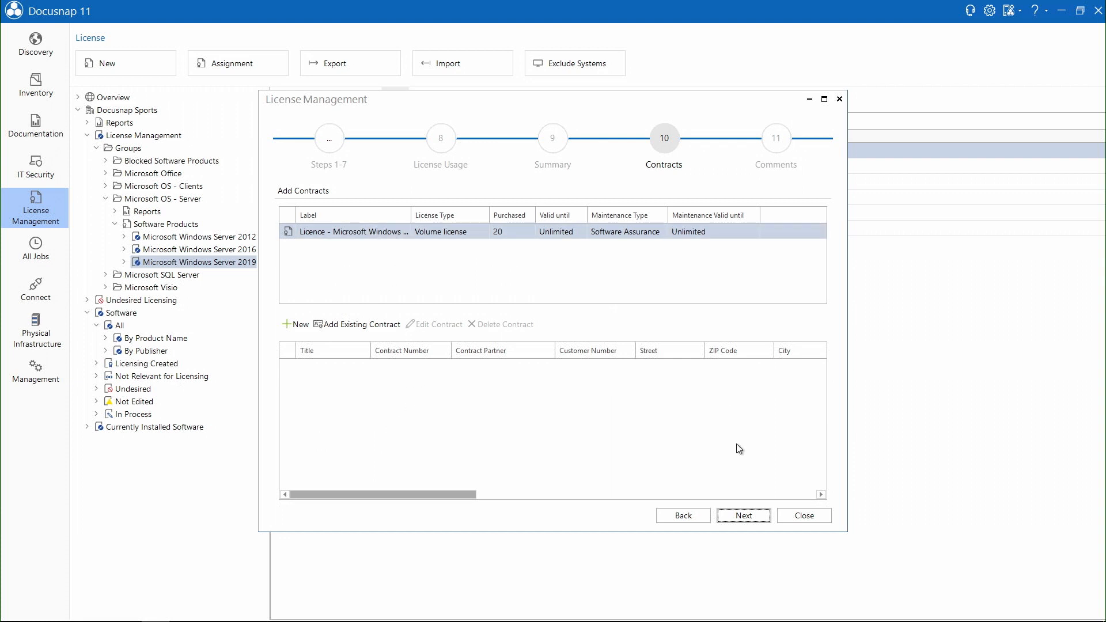
pyautogui.click(753, 516)
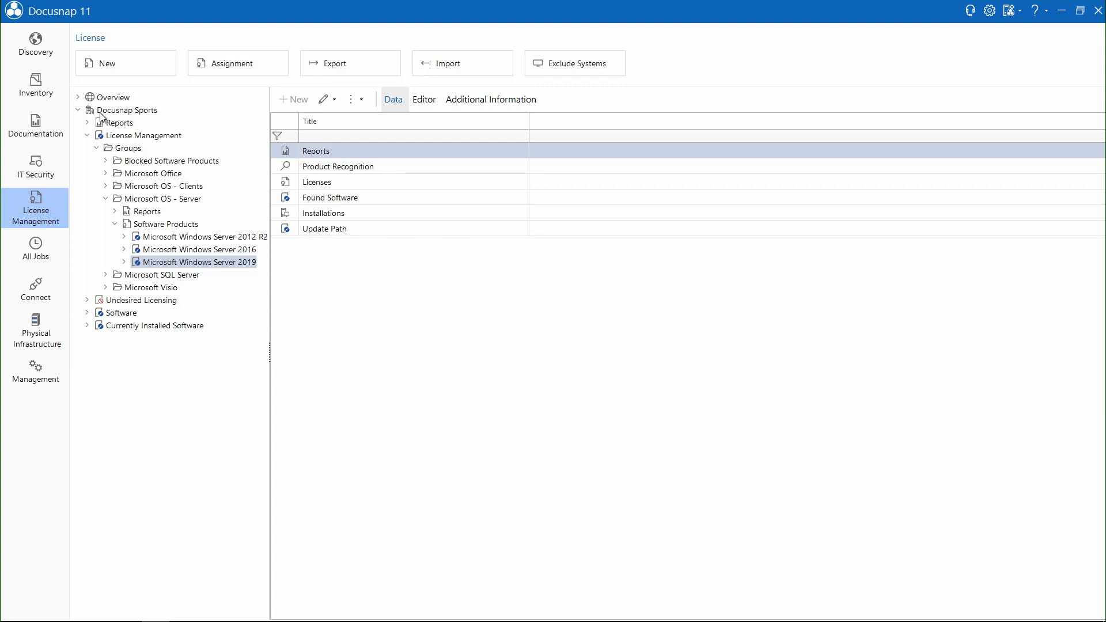
# Step: Open the Groups Company report for Docusnap Sports and show its page for the Microsoft OS - Server group
pyautogui.click(87, 122)
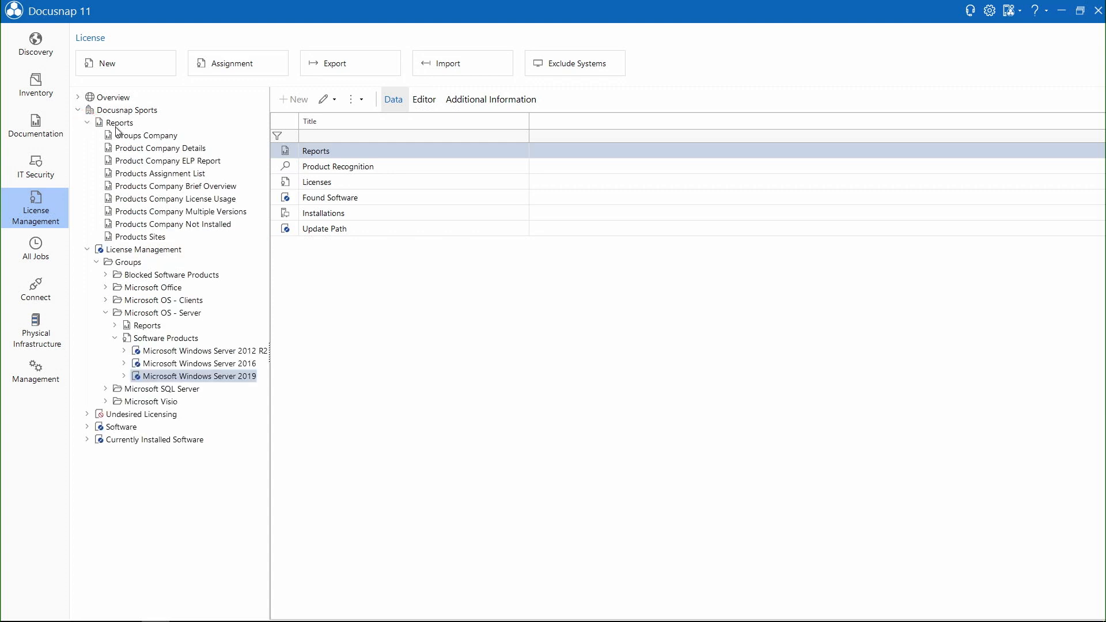
pyautogui.click(132, 137)
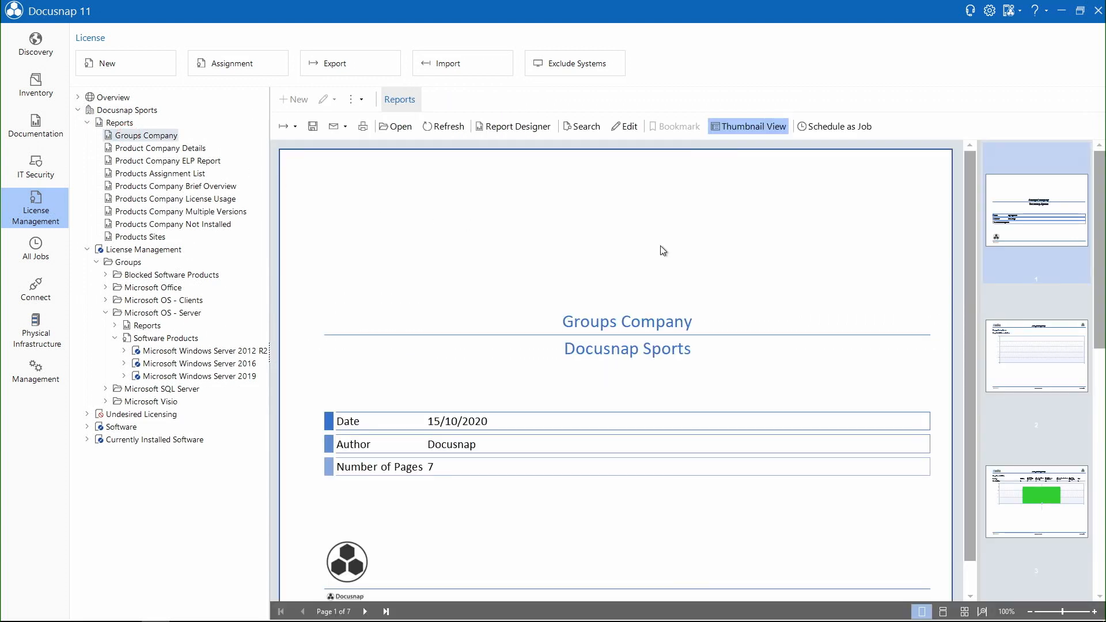
pyautogui.moveTo(1100, 318); pyautogui.dragTo(1101, 503)
pyautogui.click(1046, 374)
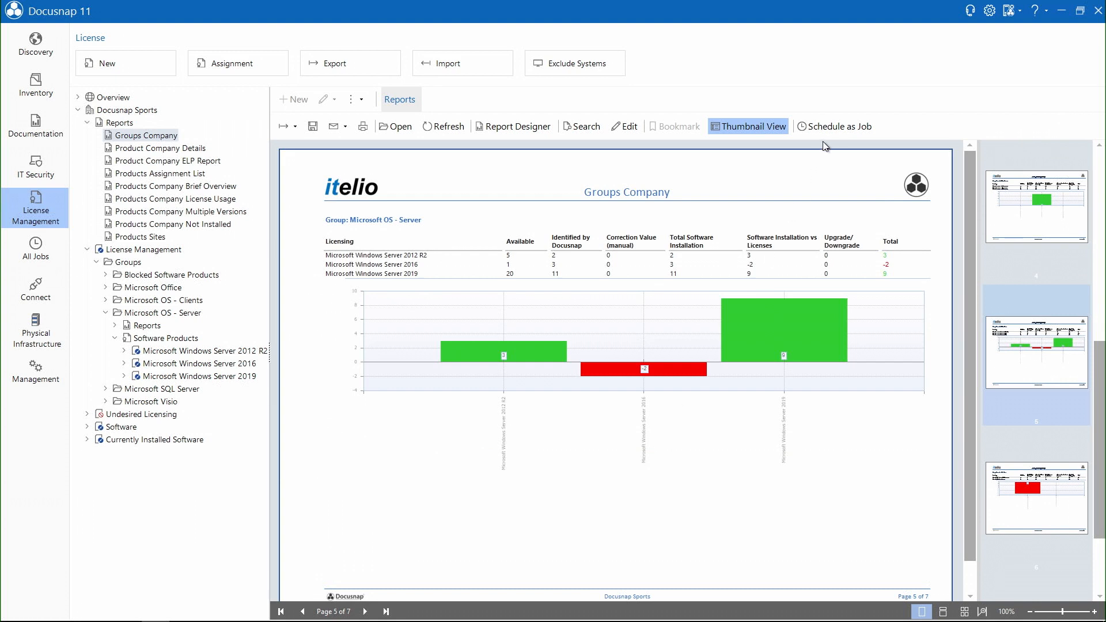
# Step: Start scheduling the Groups Company report as a job and accept the company selection with English as the language
pyautogui.click(833, 131)
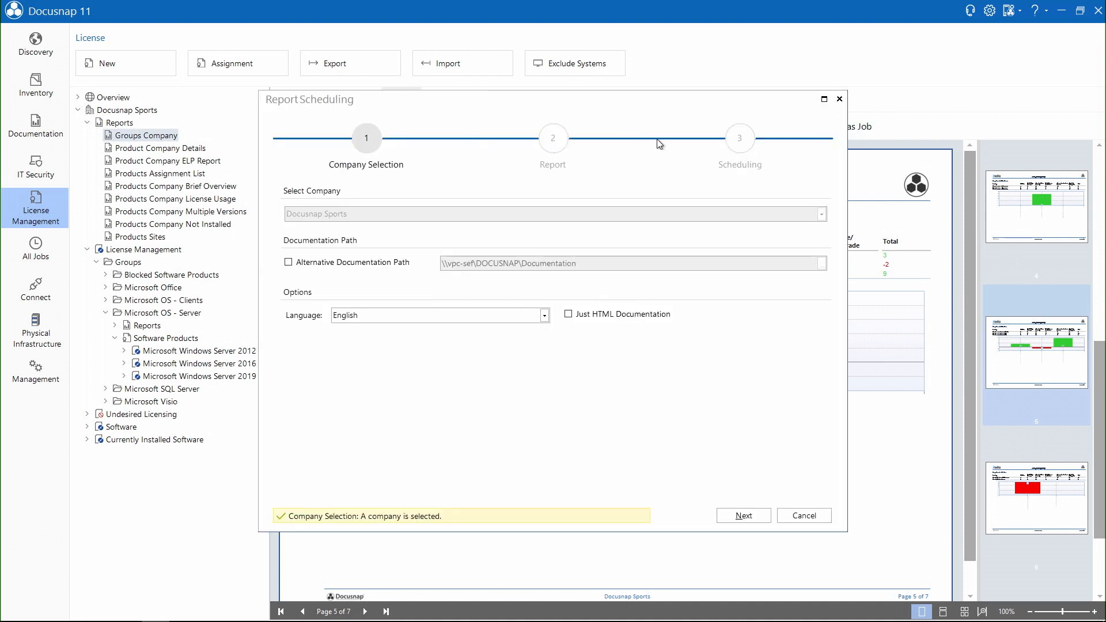
pyautogui.click(748, 514)
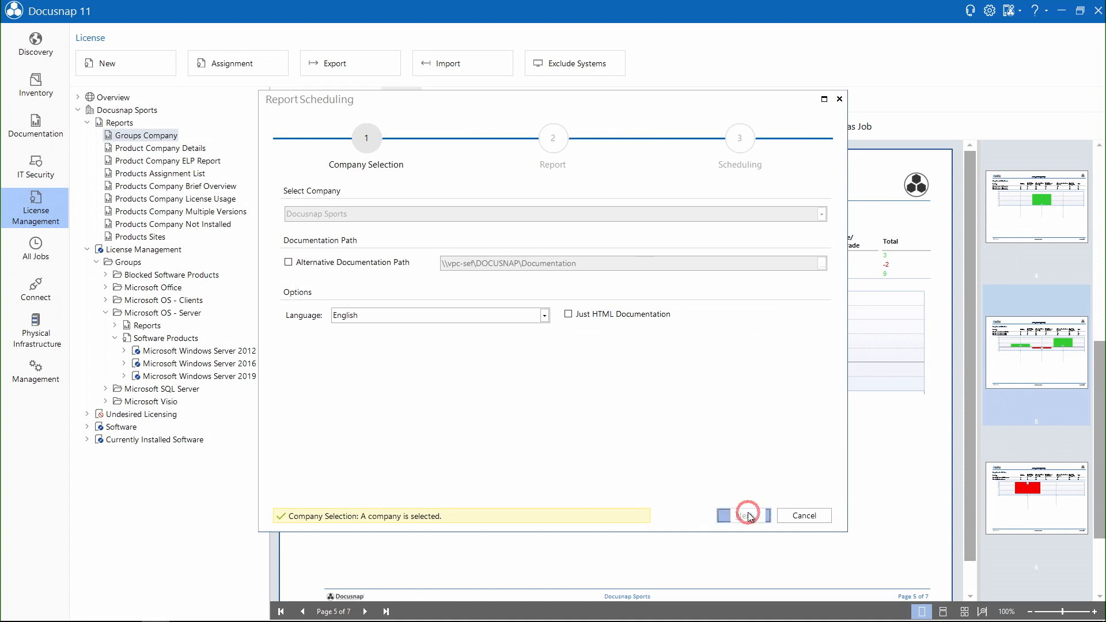